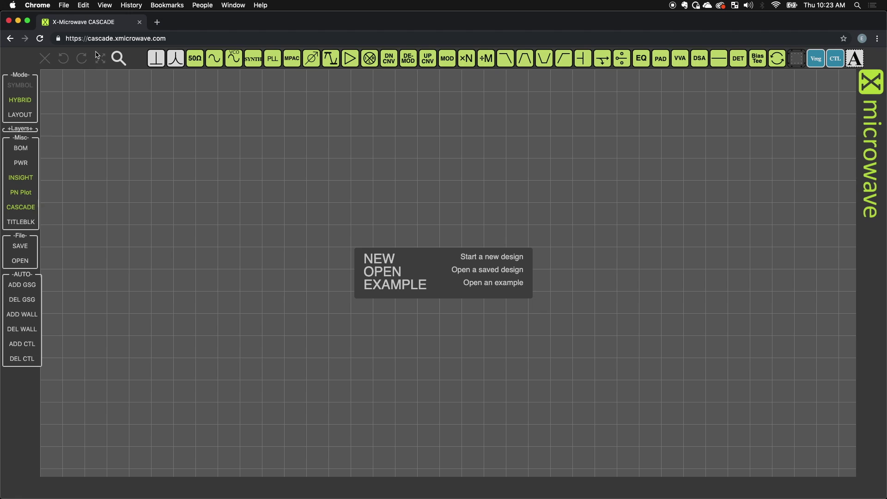
Step: Reload the CASCADE page and choose NEW to open a blank design
click(40, 38)
click(380, 260)
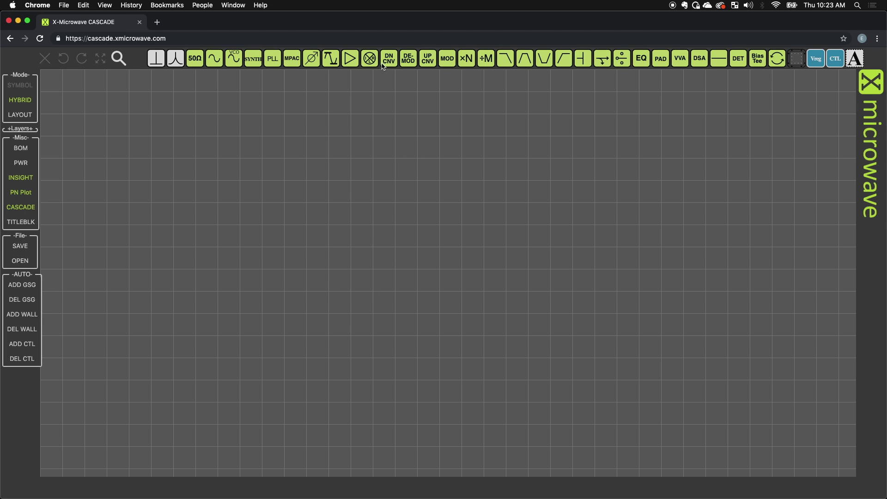
Step: Expand the Layers options and turn off the Insight, PN Plot and Cascade displays
click(119, 58)
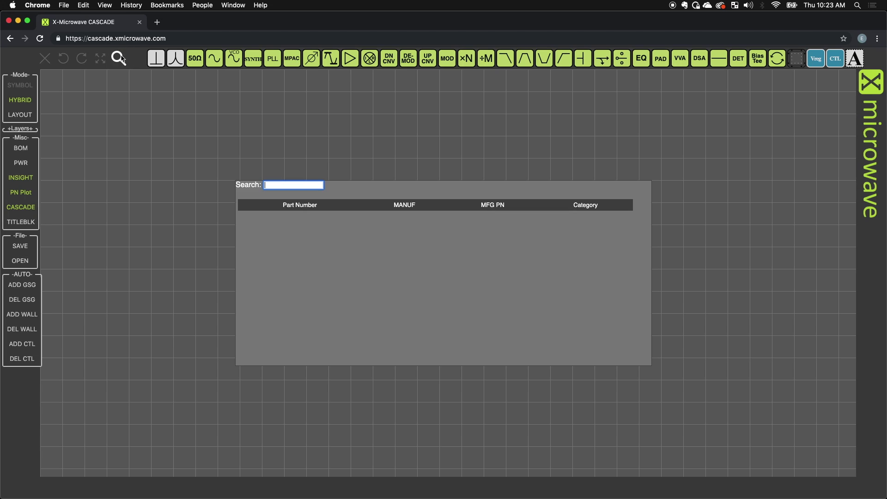
click(321, 159)
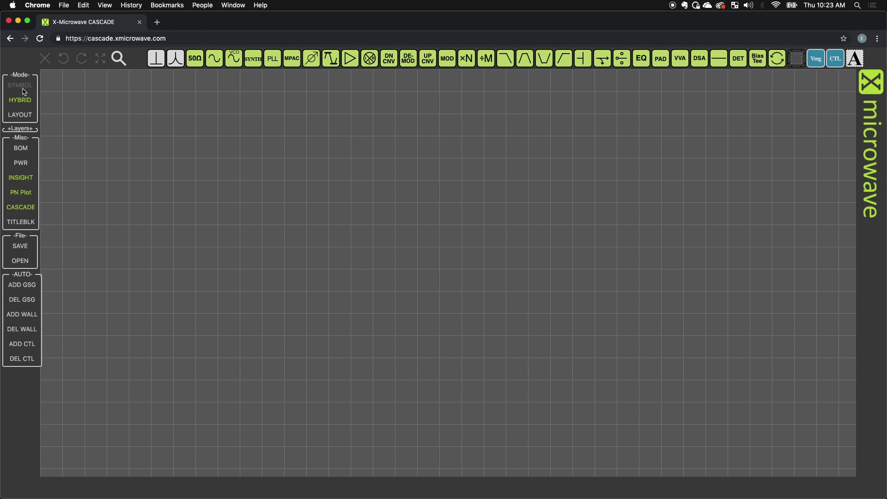
click(22, 129)
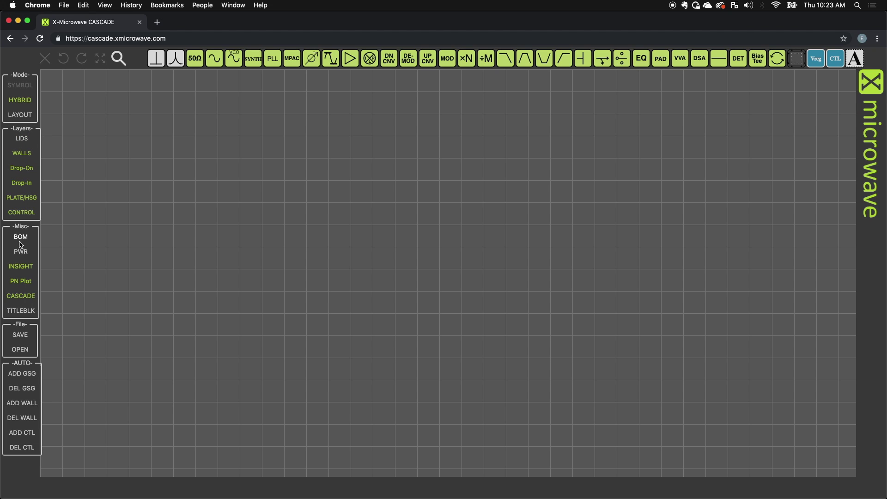
click(21, 266)
click(21, 283)
click(21, 296)
click(22, 128)
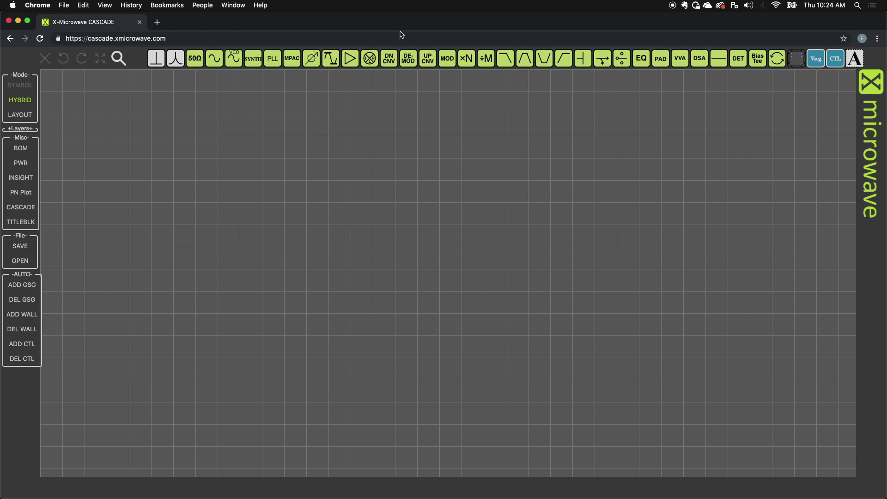
click(349, 59)
Step: Place the XM-A111-0404D Gali-51+ amplifier block near the canvas centre and bring in a housing block
click(303, 135)
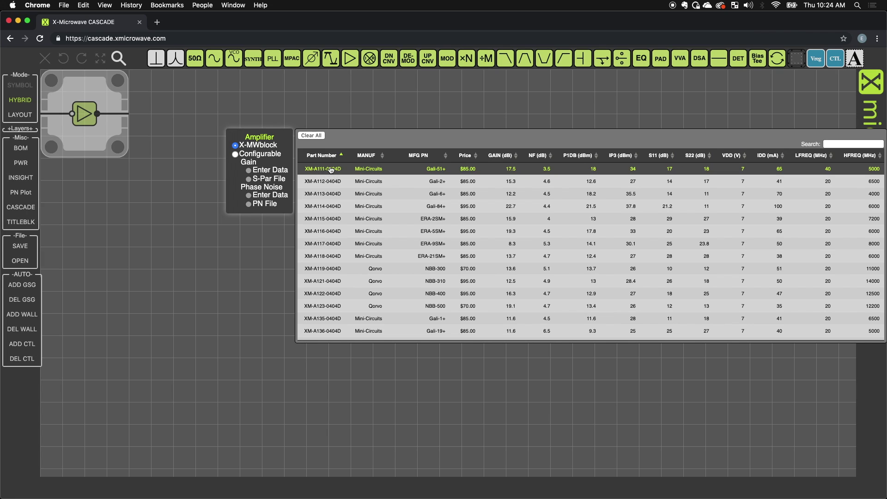
click(331, 170)
drag(332, 166, 348, 218)
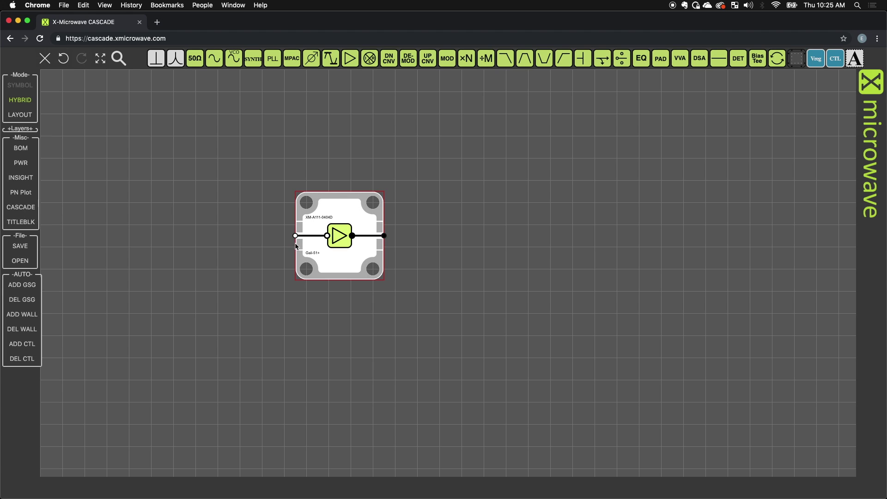
drag(796, 58, 601, 148)
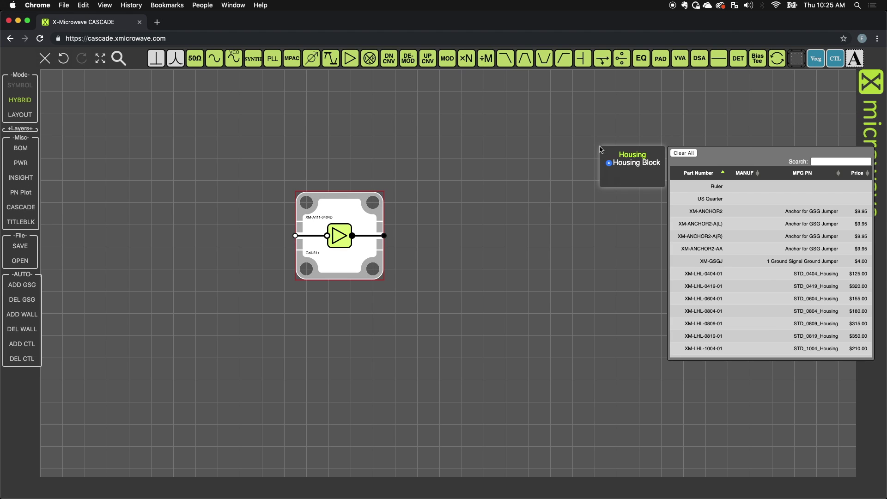
Step: Place the XM-PP2-1616-01 brass ProtoPlate under the amplifier, seating the amplifier one hole row lower
click(842, 162)
text(proto)
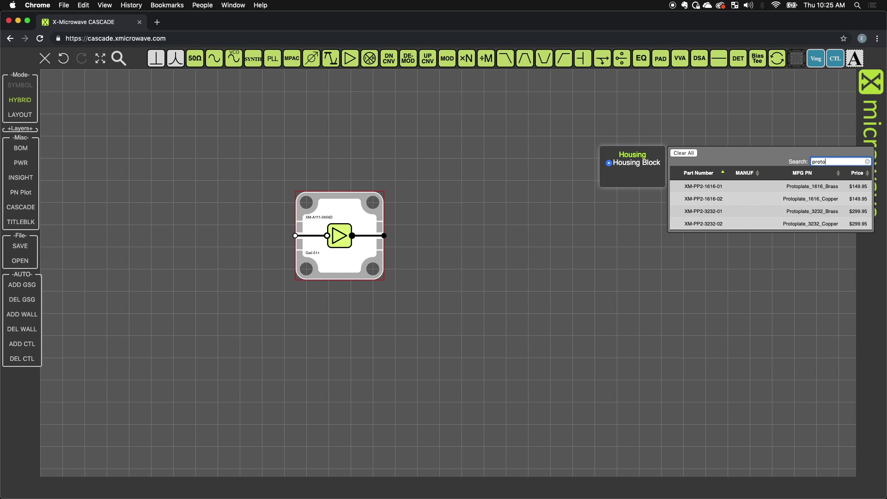
click(758, 187)
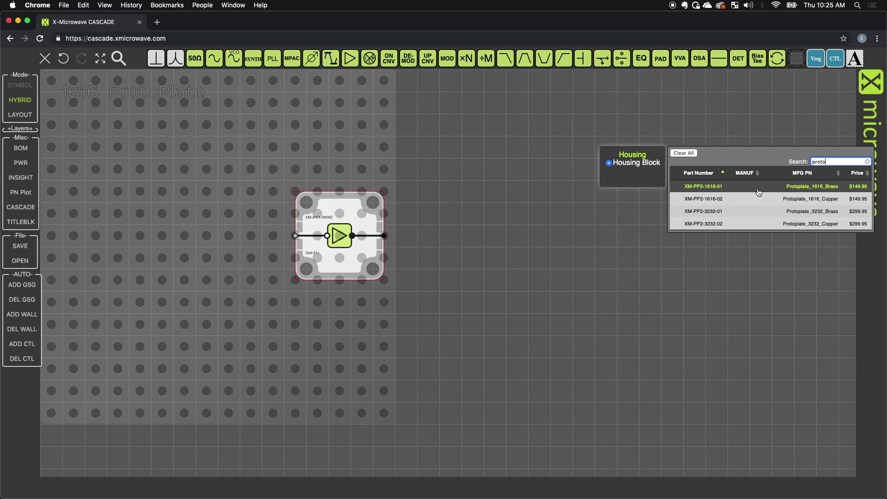
click(753, 187)
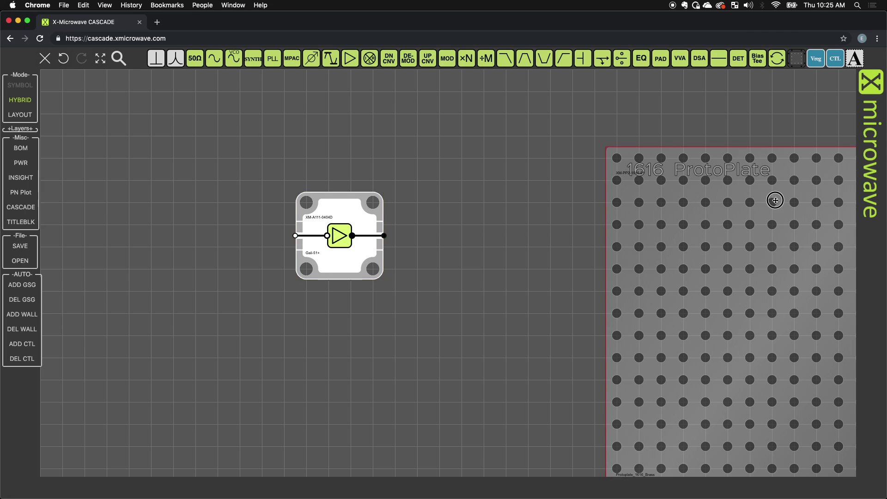
mouse_move(772, 198)
mouse_down()
mouse_move(257, 180)
mouse_move(326, 164)
mouse_move(320, 161)
mouse_move(322, 167)
mouse_up()
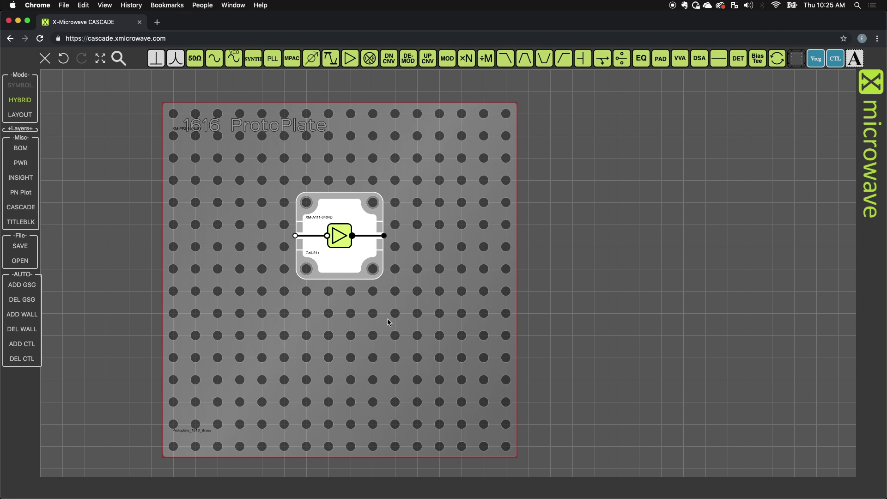
drag(372, 260, 372, 284)
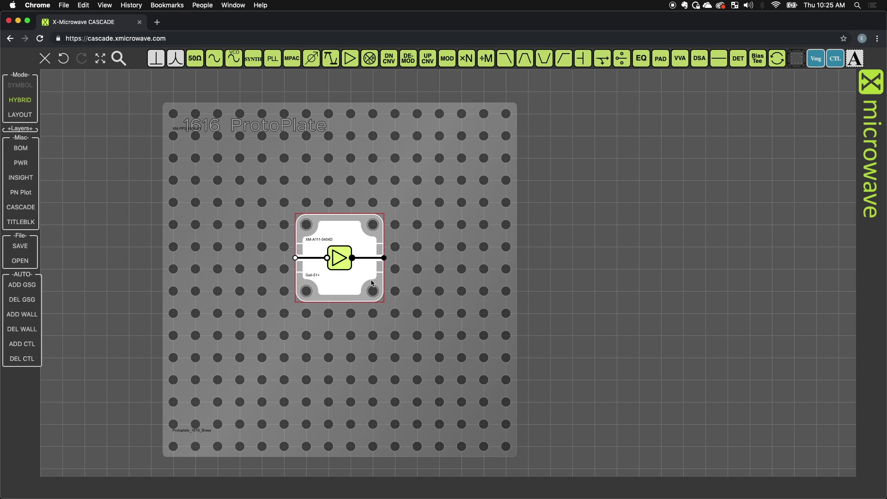
click(26, 118)
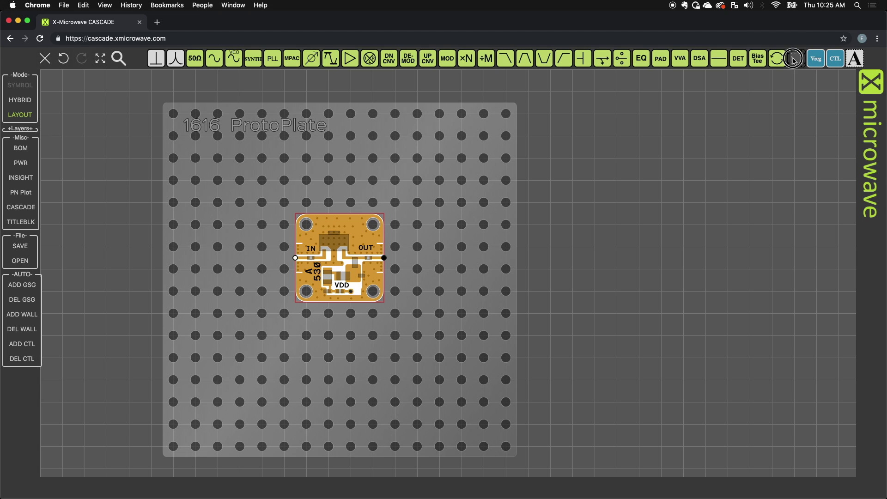
Step: Drag a new housing part onto the canvas to bring up the Housing Block parts list
drag(796, 59, 541, 148)
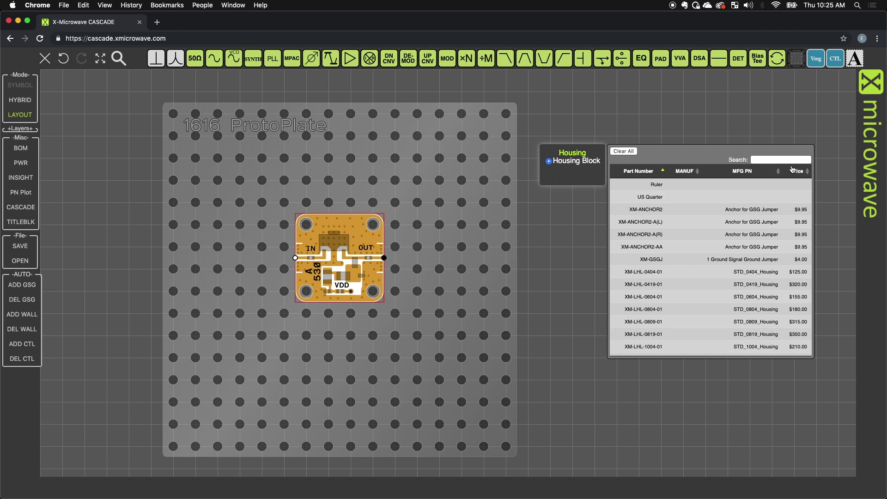
Step: Attach an XM-PB1-292F 2.92 mm connector to the amplifier's OUT edge
click(783, 159)
text(probe)
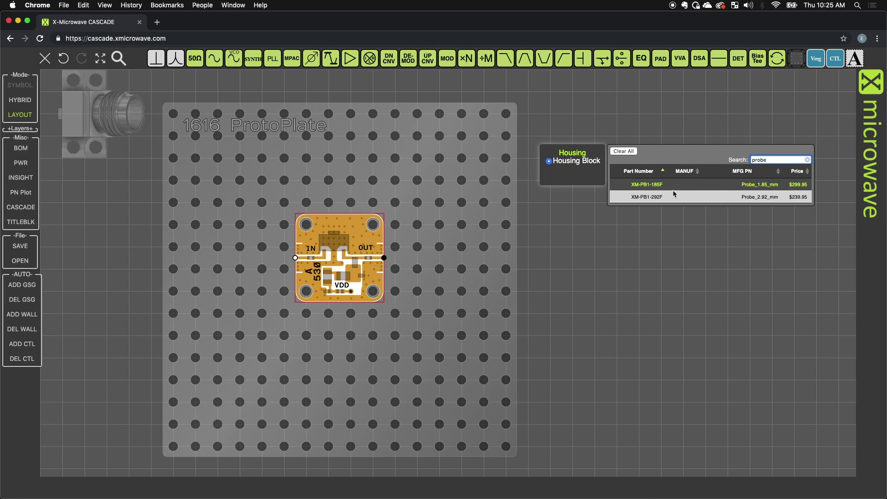
click(647, 197)
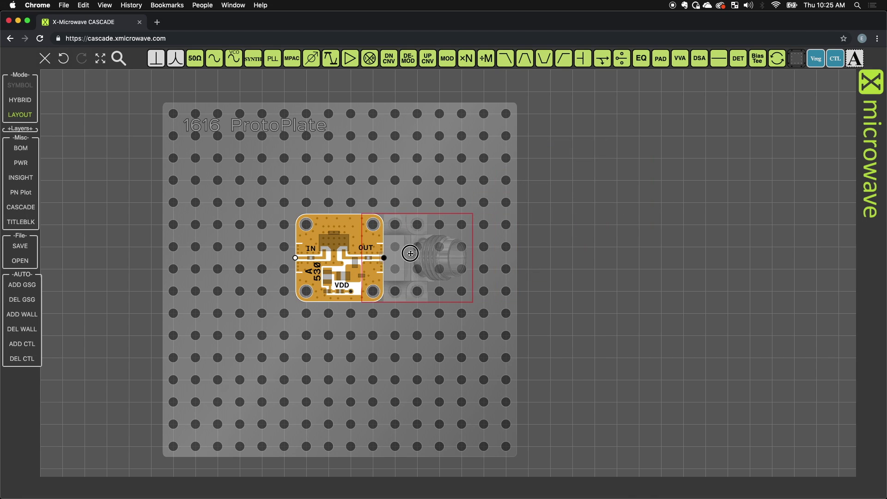
click(412, 256)
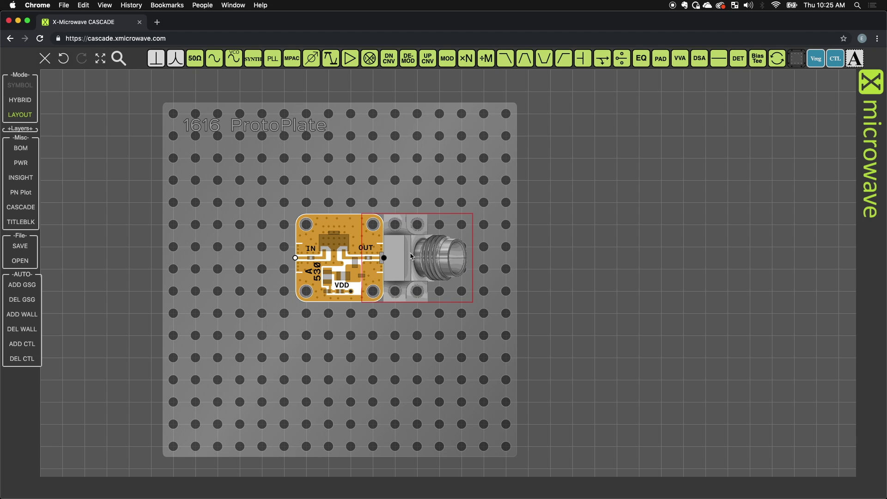
Step: Copy the connector, rotate it to face left, and attach it to the amplifier's IN edge
key(ctrl+c)
key(ctrl+v)
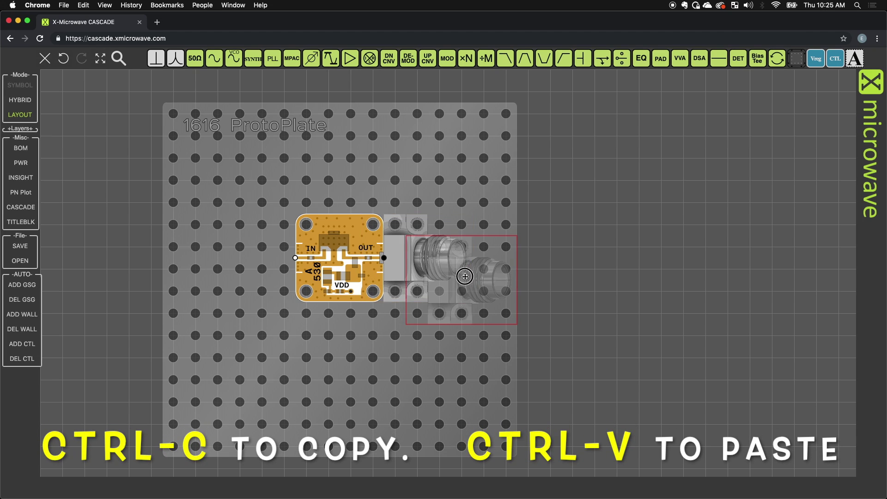
click(244, 280)
key(r)
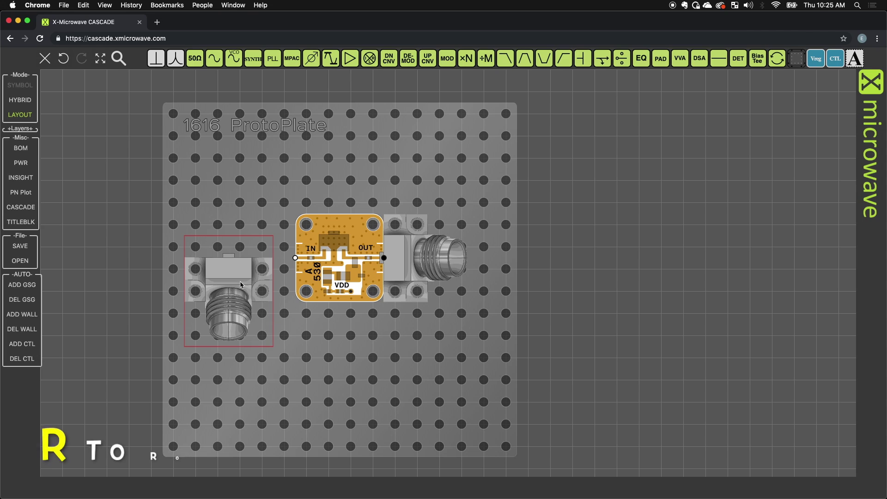
key(r)
drag(241, 284, 265, 263)
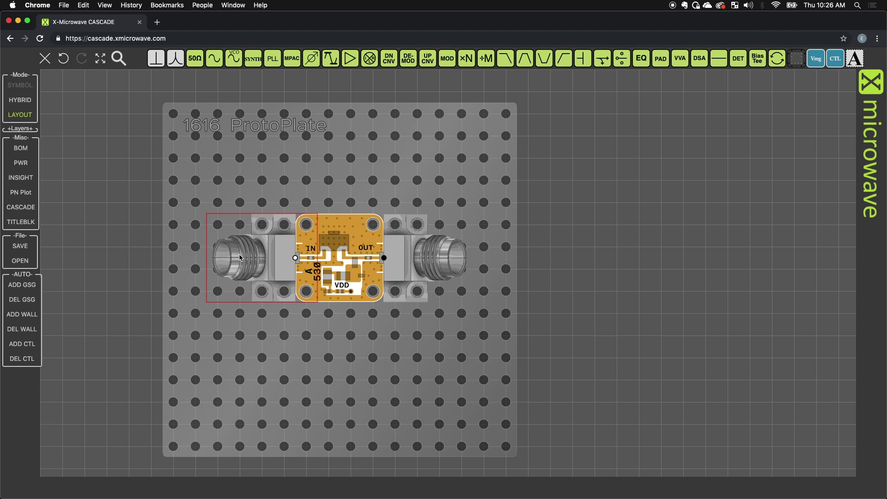
click(131, 248)
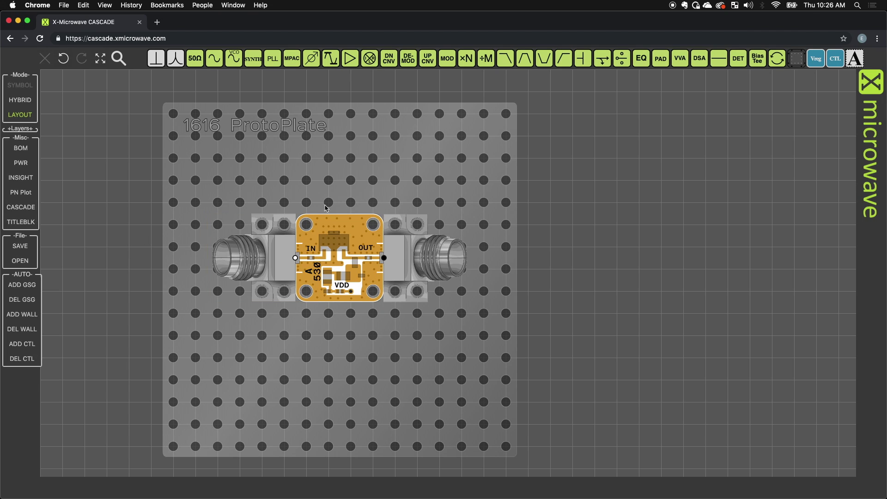
Step: Auto-add a control board with ADD CTL, seat the amplifier on it, and view the power summary
mouse_move(368, 232)
mouse_down()
mouse_move(369, 253)
mouse_move(368, 231)
mouse_up()
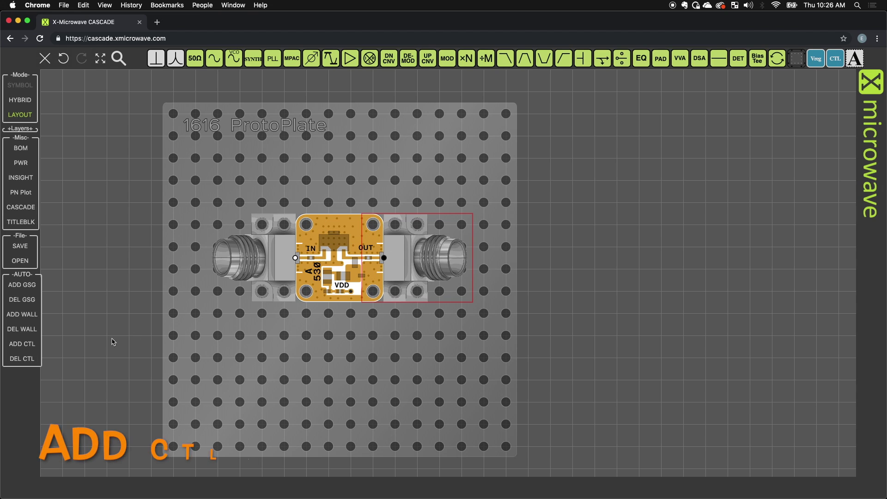
click(29, 346)
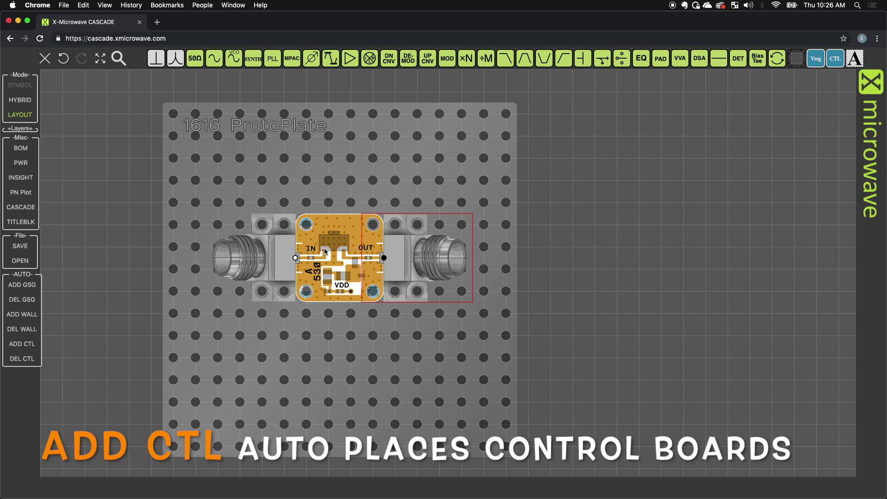
drag(314, 318, 330, 254)
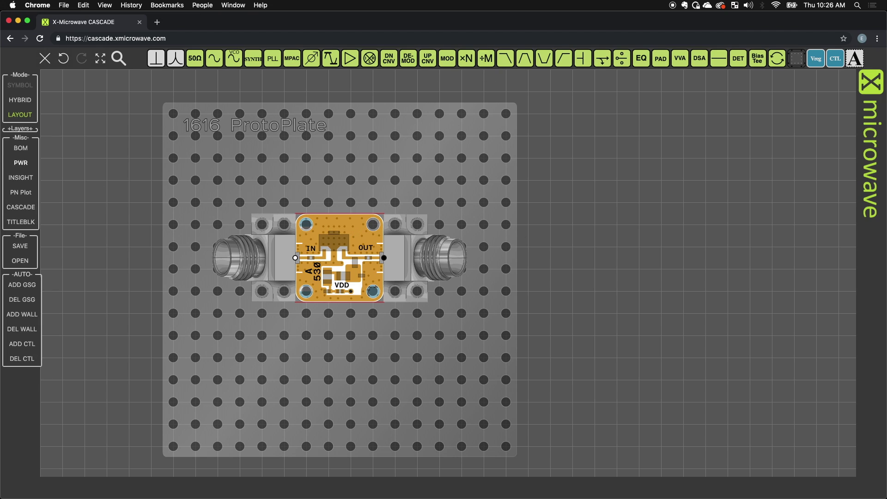
click(21, 163)
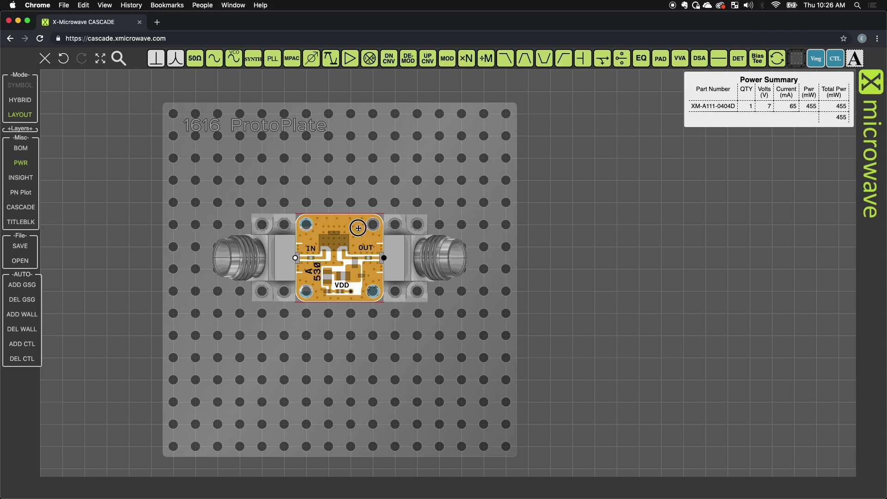
Step: Realign the amplifier block on the ProtoPlate and close the Power Summary
mouse_move(359, 229)
mouse_down()
mouse_move(348, 262)
mouse_move(354, 215)
mouse_move(351, 230)
mouse_up()
click(24, 165)
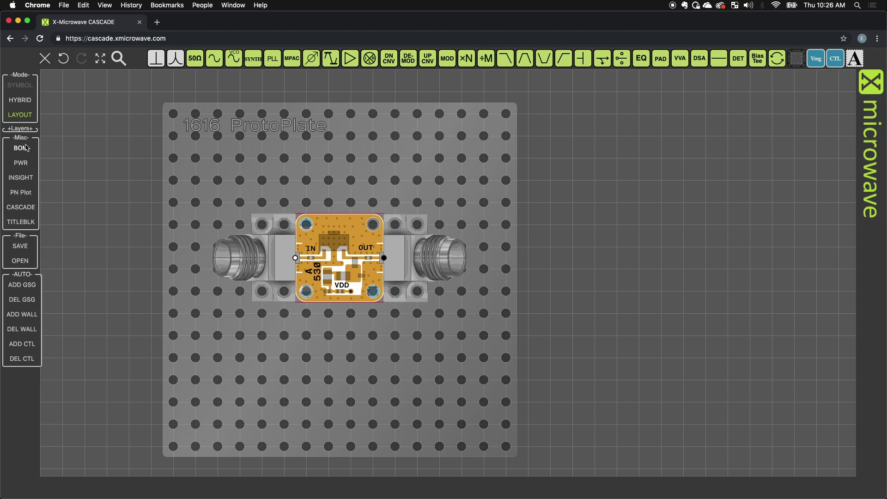
Step: Export the $779.85 bill of materials as X-MW BOM.csv and open the download
click(20, 148)
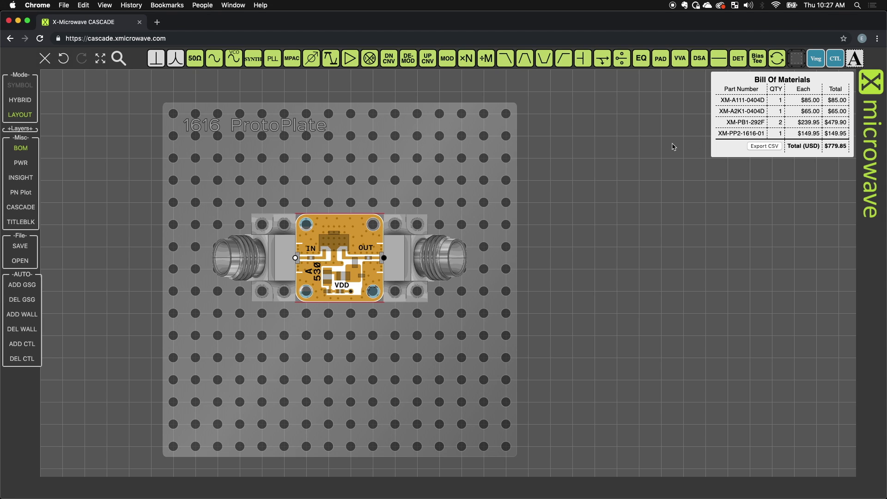
click(763, 146)
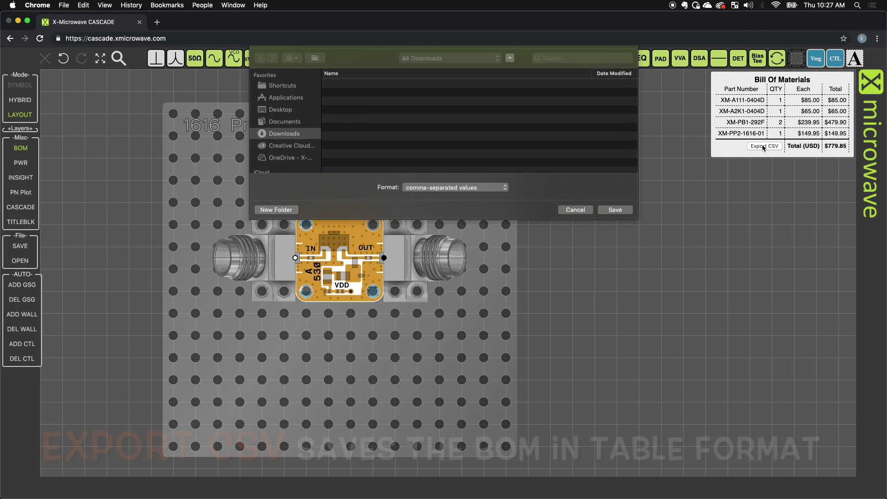
click(616, 209)
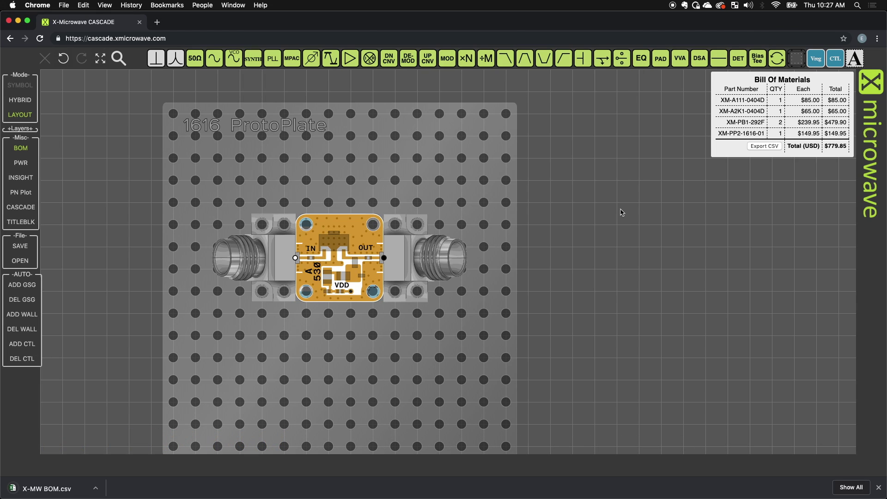
click(53, 491)
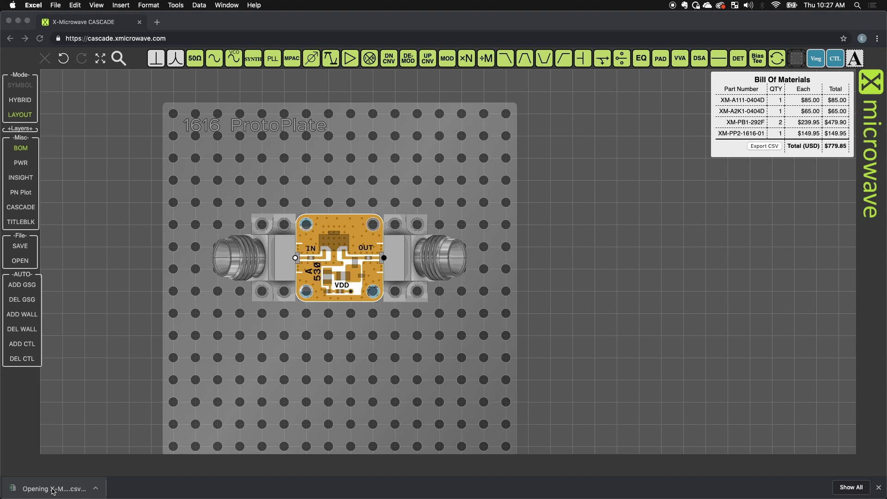
Step: Open X-MW BOM.csv in Excel and widen column A to show full part numbers
click(98, 490)
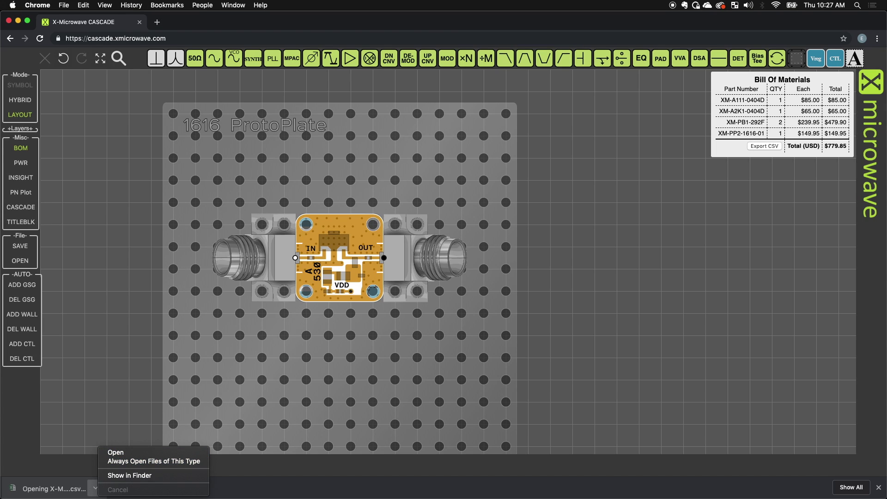
click(248, 394)
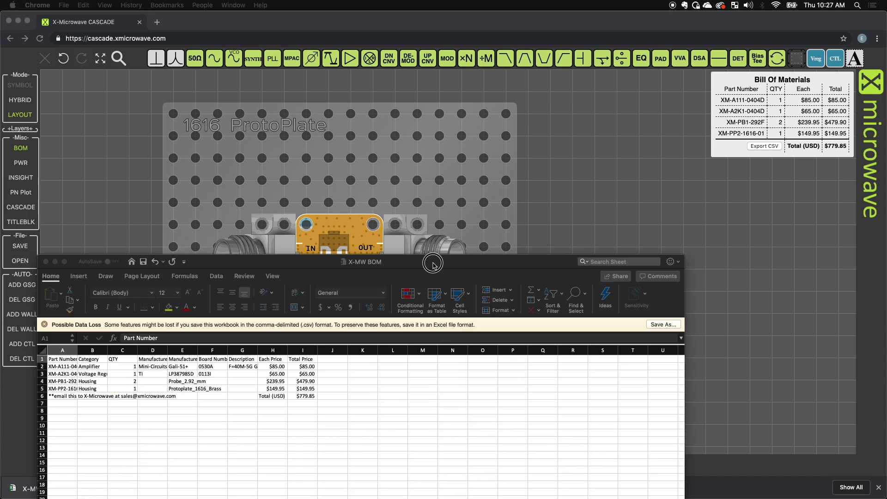
click(195, 360)
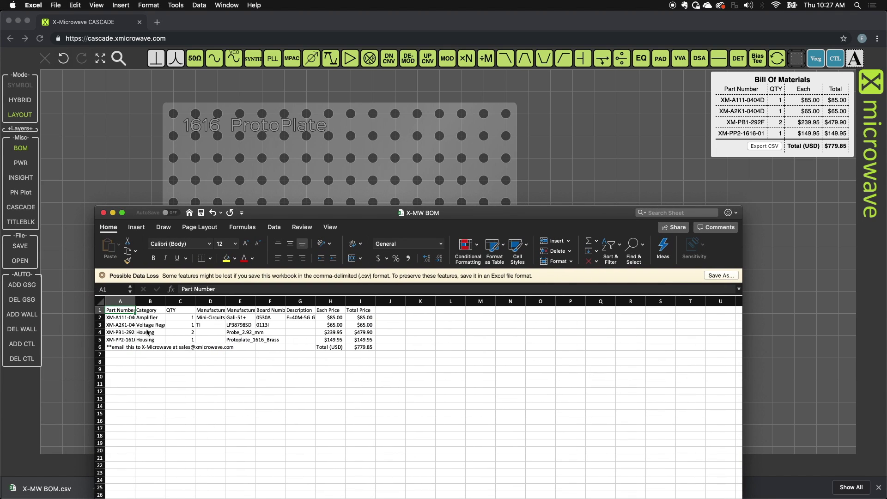
drag(135, 301, 148, 301)
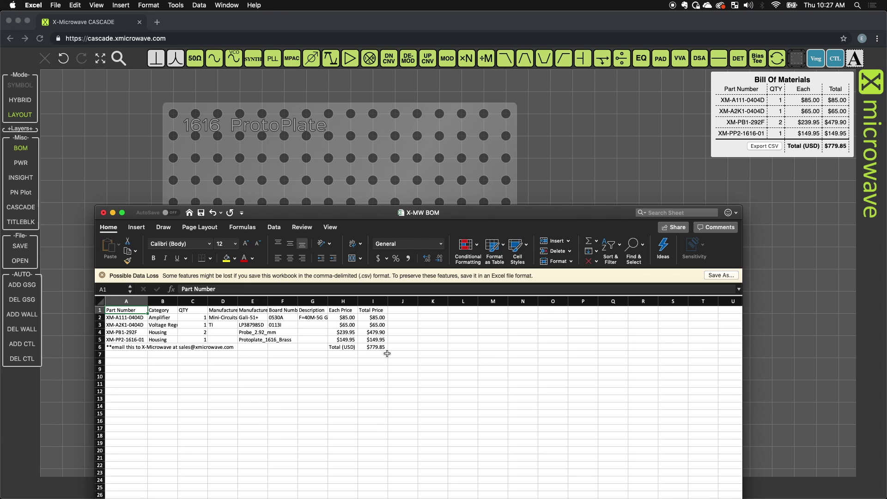
Step: Select the note across A6 to D6, then close the workbook without saving
click(128, 349)
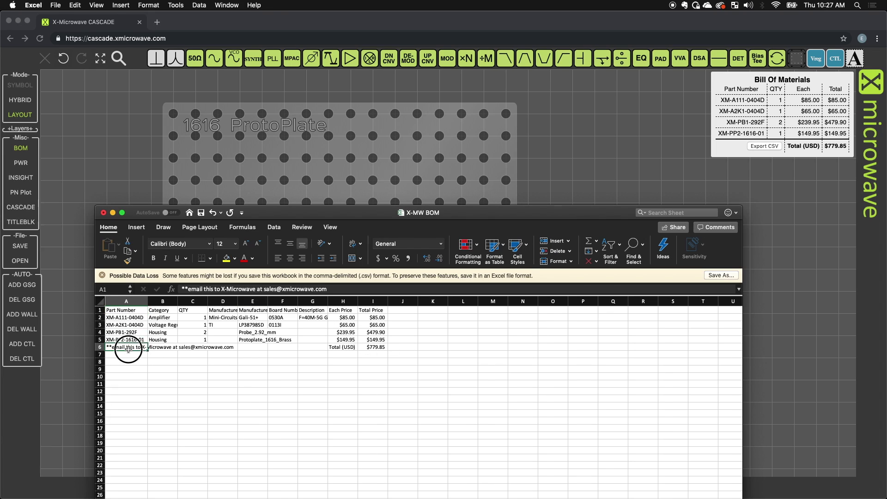
drag(128, 349, 224, 349)
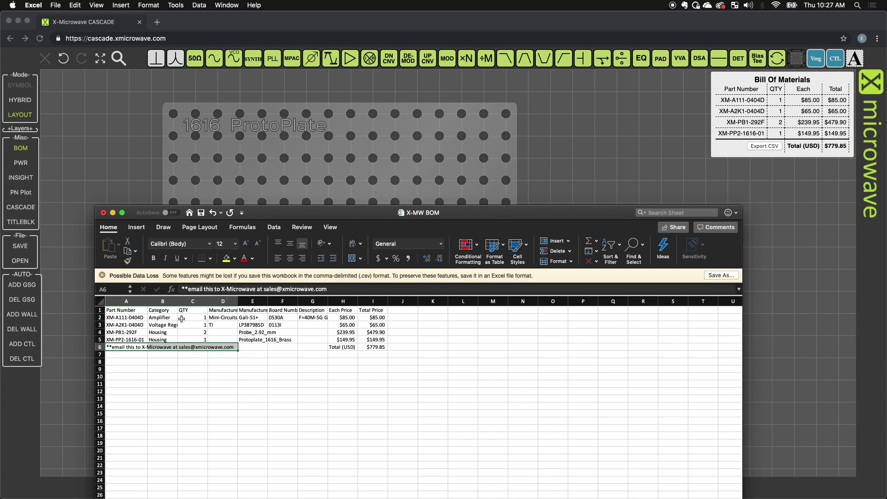
click(103, 213)
click(382, 266)
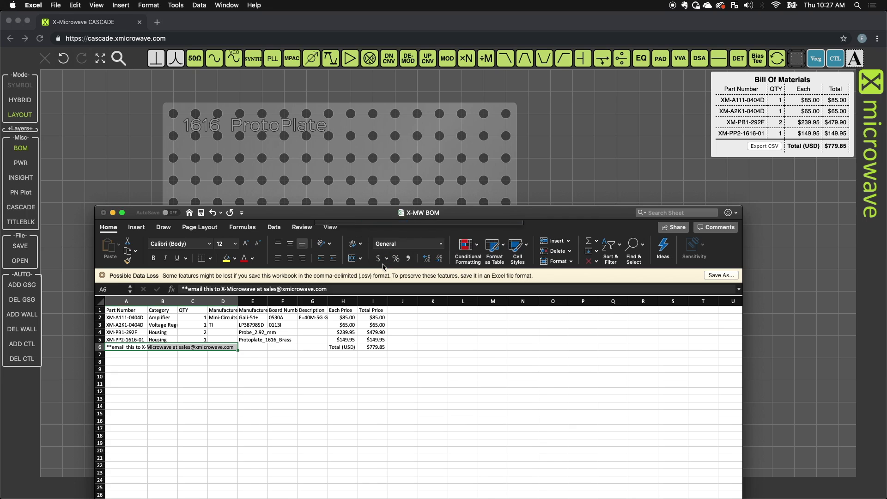
click(104, 212)
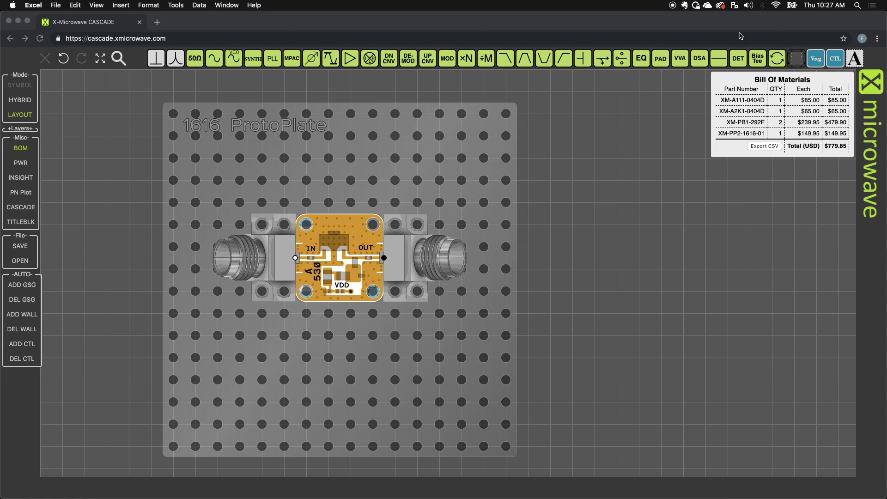
Step: Add a US Quarter from the housing parts list to the layout
click(797, 61)
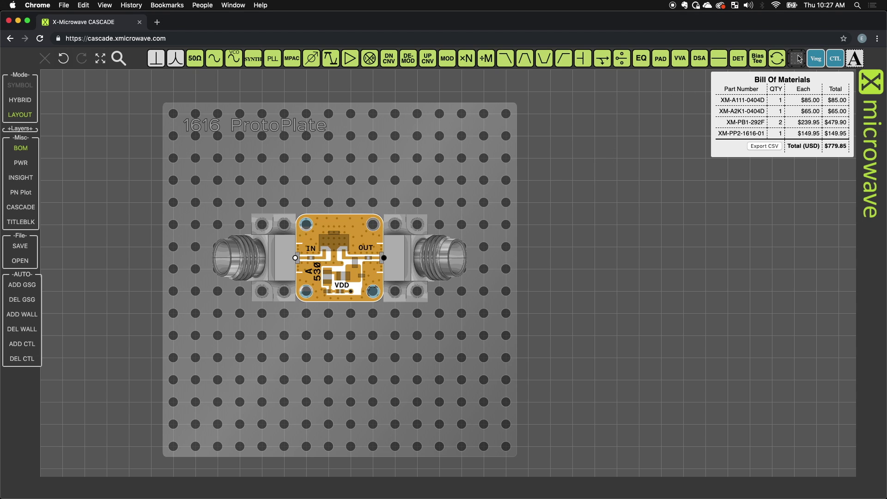
drag(796, 58, 634, 137)
click(634, 137)
click(729, 179)
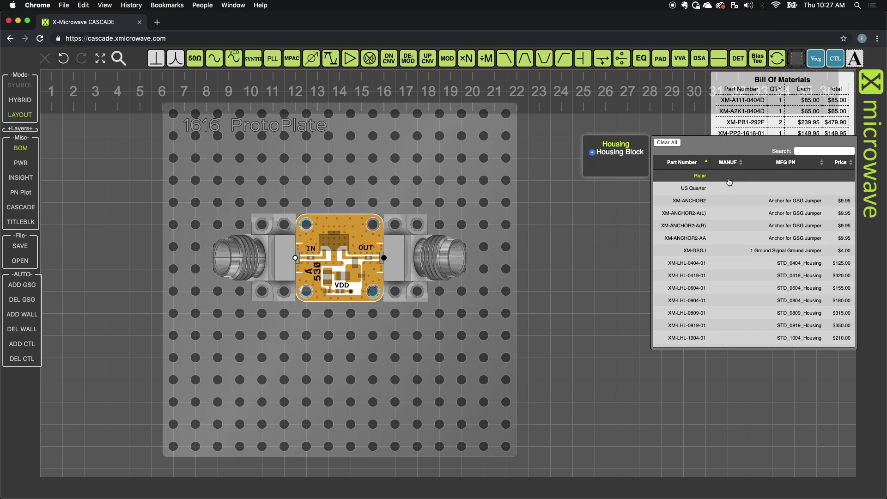
click(730, 188)
Step: Set the quarter to the right of the plate and drag the right SMA connector away from the amplifier
drag(711, 208, 567, 161)
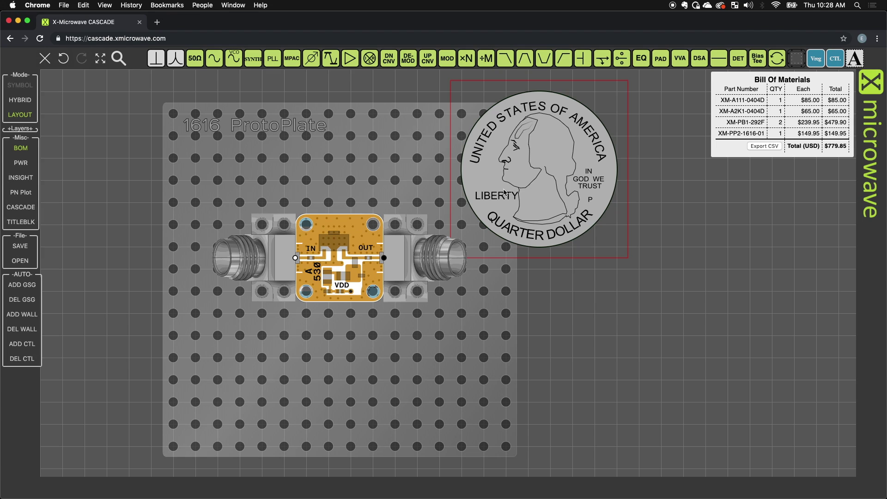
drag(562, 158, 664, 154)
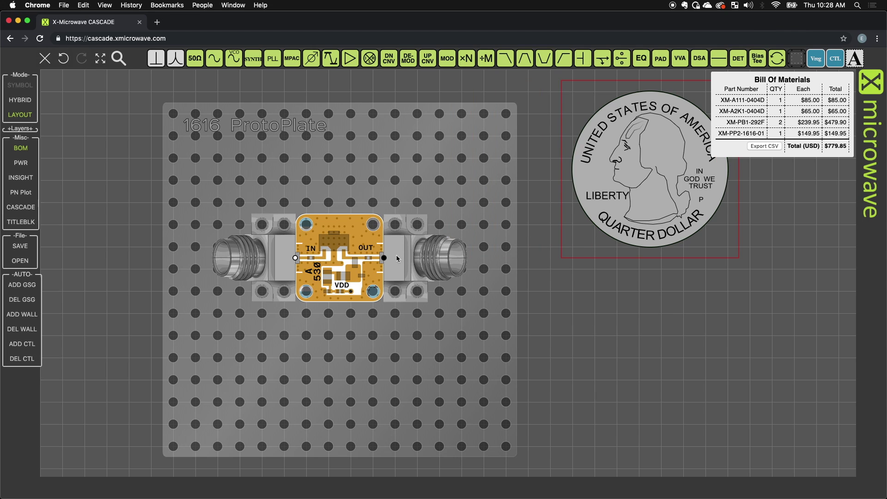
drag(396, 258, 439, 258)
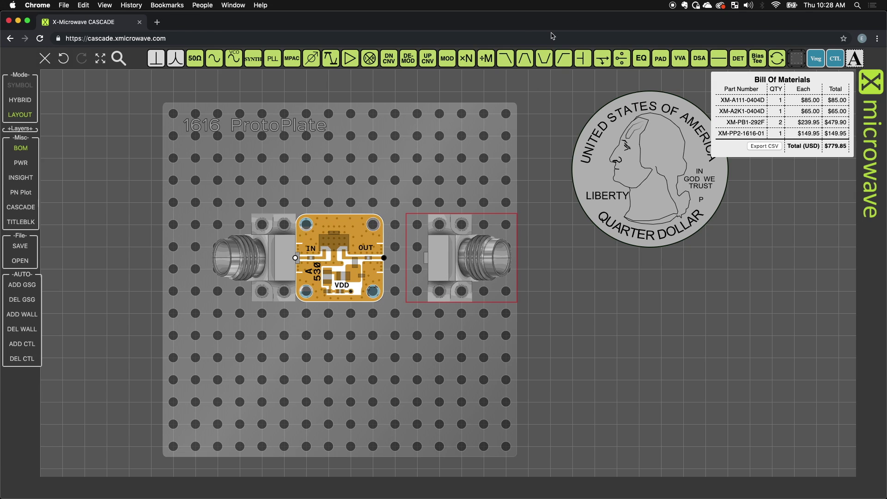
Step: Place the XM-A162-0204D BFCN-1525+ filter beside the amplifier output, before the OUT connector
drag(524, 59, 430, 91)
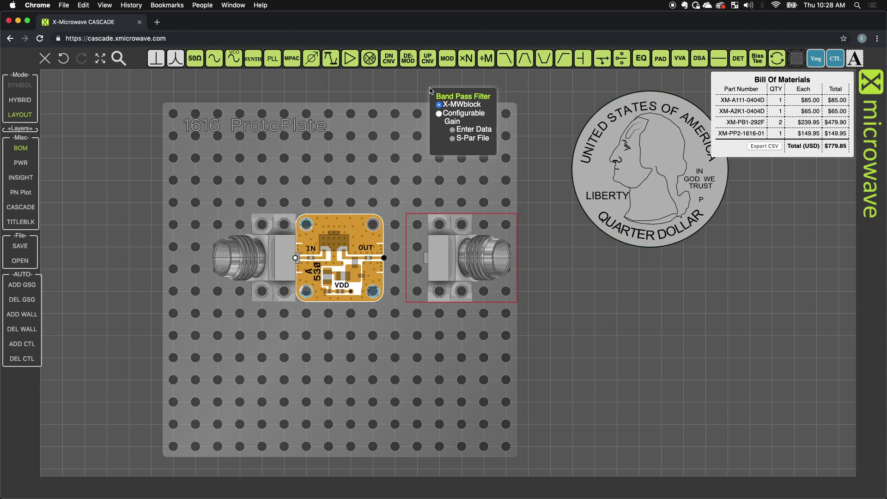
mouse_move(372, 132)
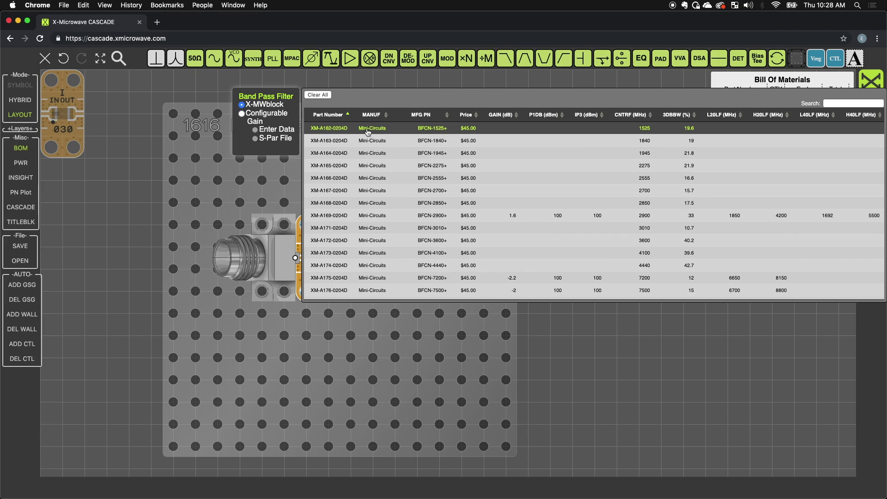
click(426, 127)
drag(459, 118, 415, 258)
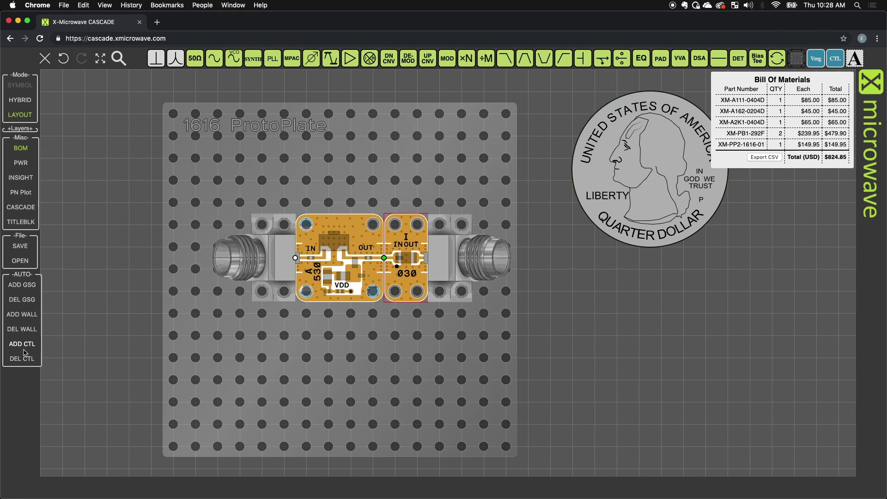
Step: Add and adjust a GSG jumper at the amplifier–filter junction, then delete it and the control board
click(28, 286)
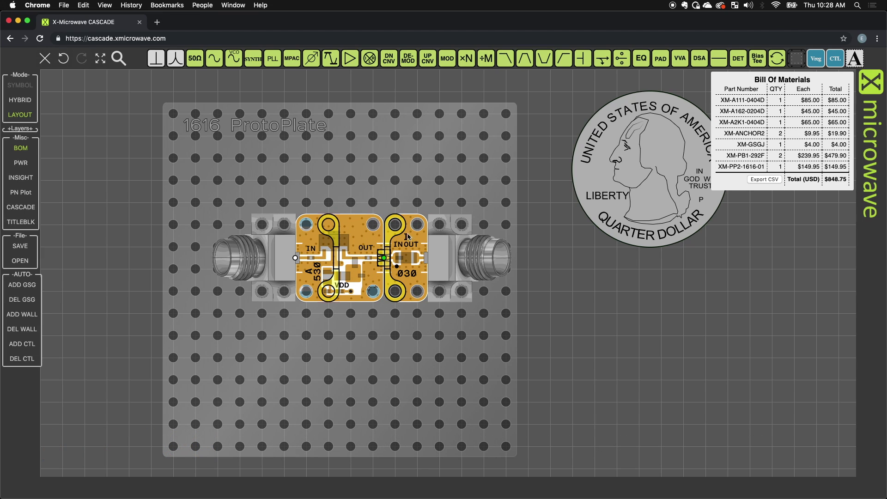
drag(387, 262, 383, 235)
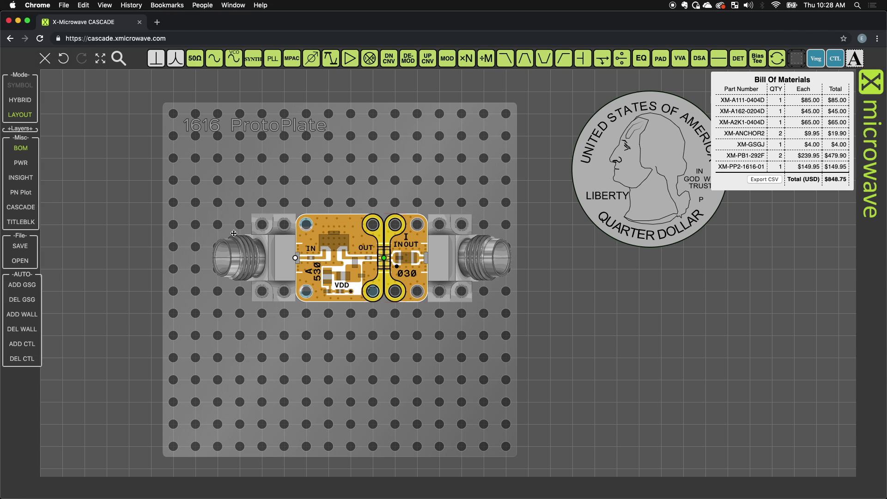
click(15, 302)
click(21, 359)
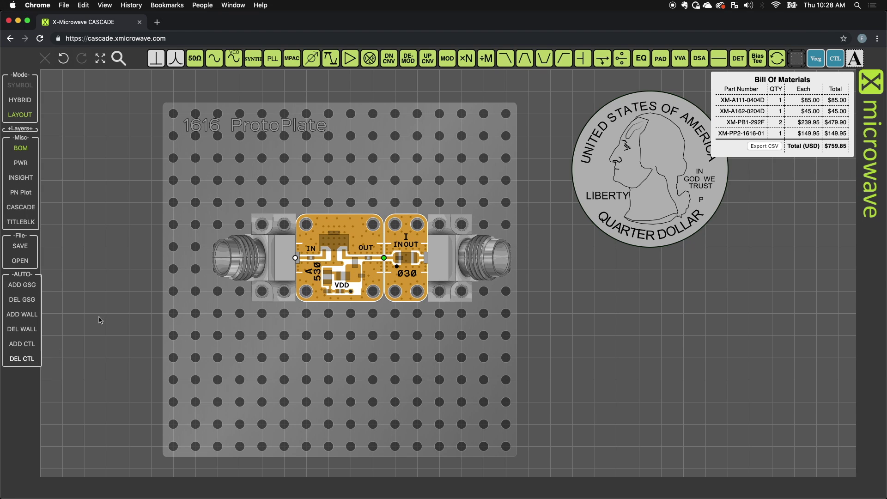
mouse_move(334, 261)
mouse_down()
mouse_move(334, 330)
mouse_move(334, 261)
mouse_up()
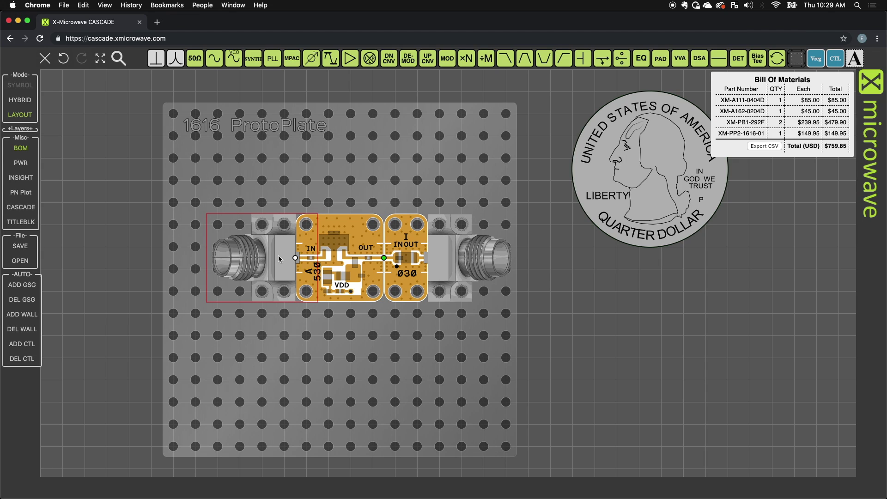
Step: Delete both old SMA connectors and the 1616 ProtoPlate
key(Delete)
click(442, 256)
key(Delete)
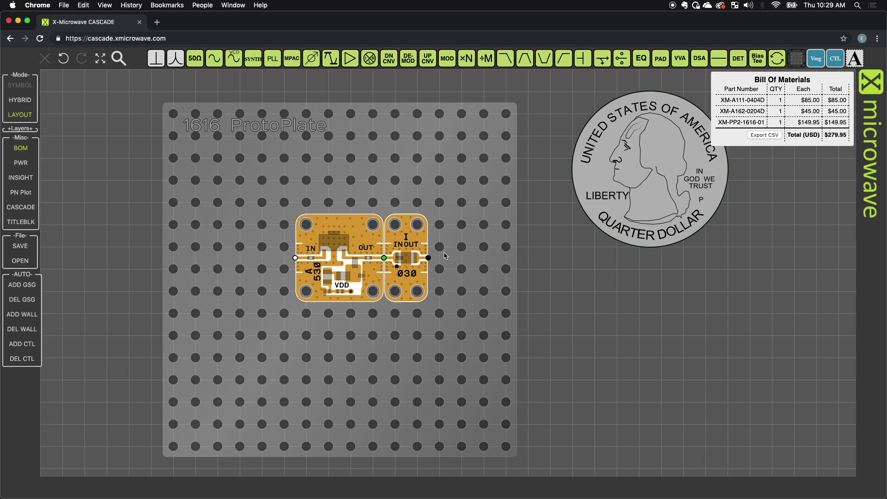
click(446, 255)
key(Delete)
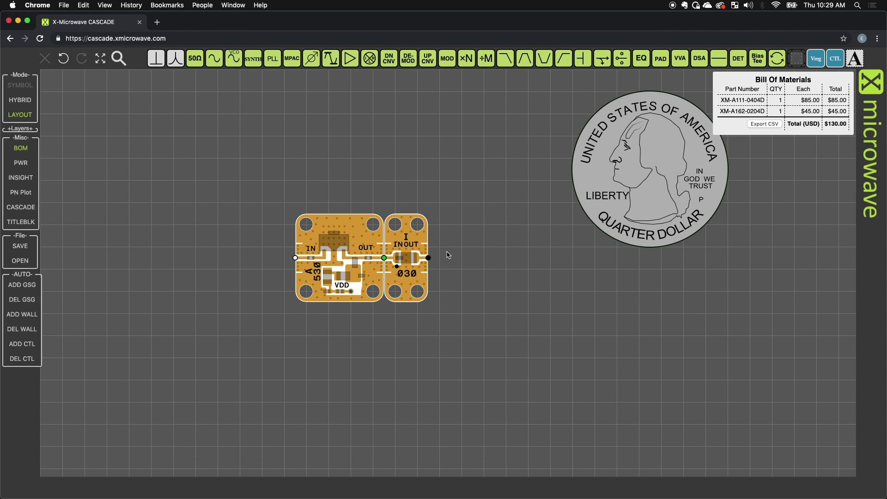
Step: Place the XM-LHL-0604-01 housing around the amplifier and filter blocks
click(797, 58)
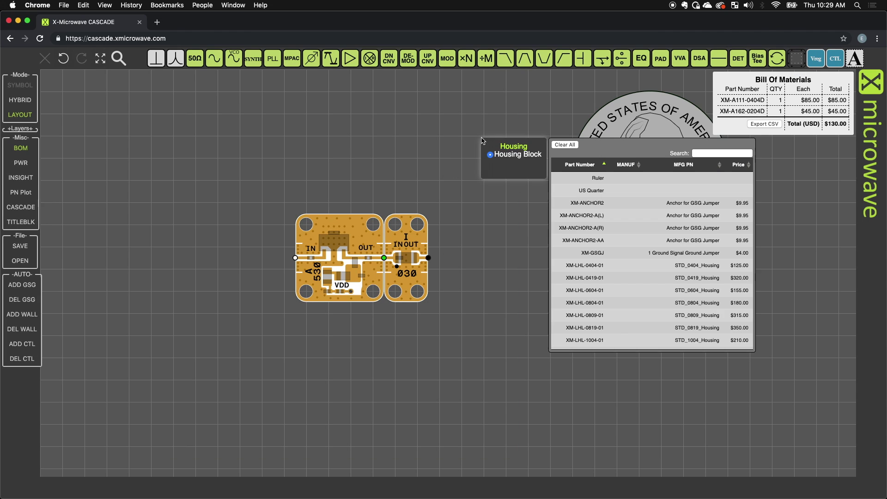
click(638, 290)
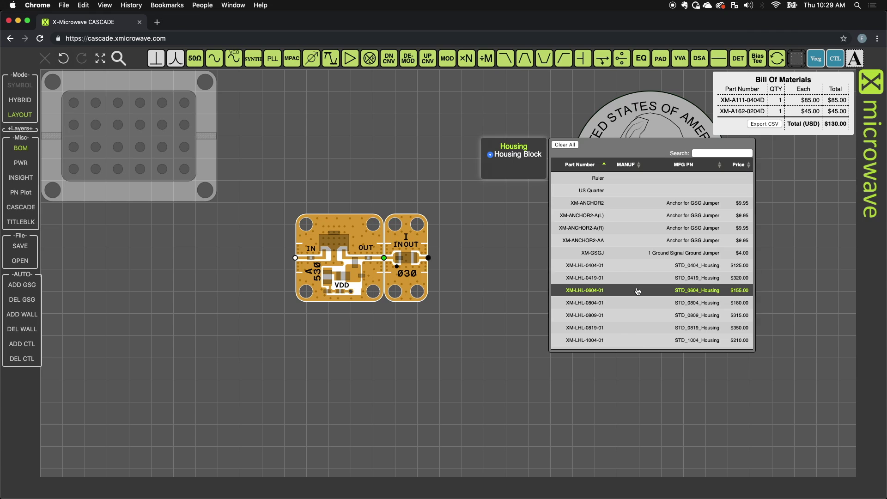
click(637, 290)
click(602, 290)
drag(599, 291, 412, 305)
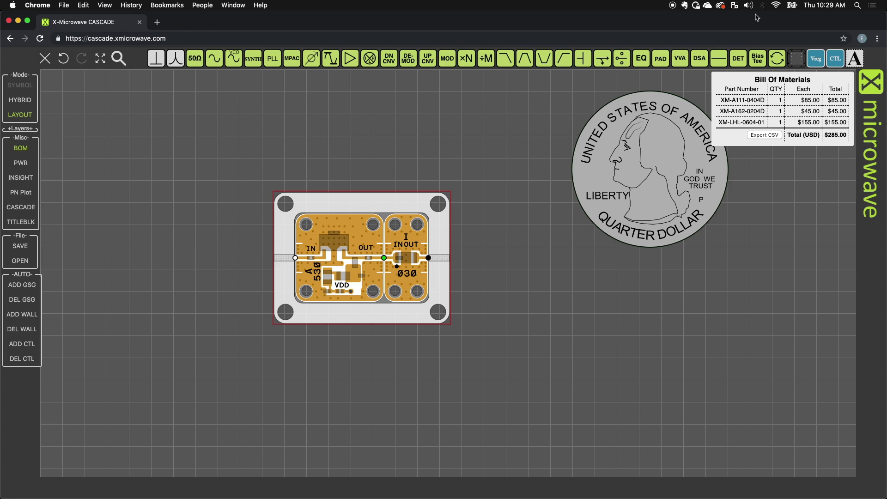
Step: Search 'sma' and attach an XM-SMA-F-2H-0.5-01 connector to the output edge
click(796, 58)
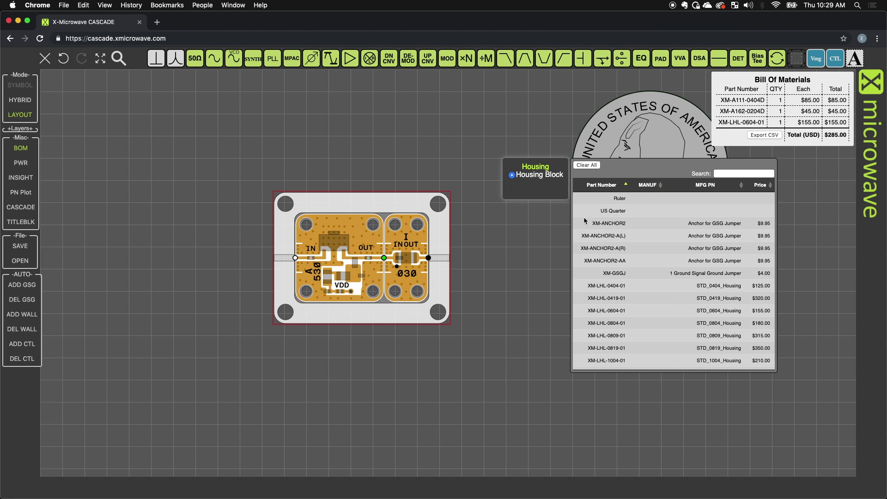
click(744, 173)
text(sa)
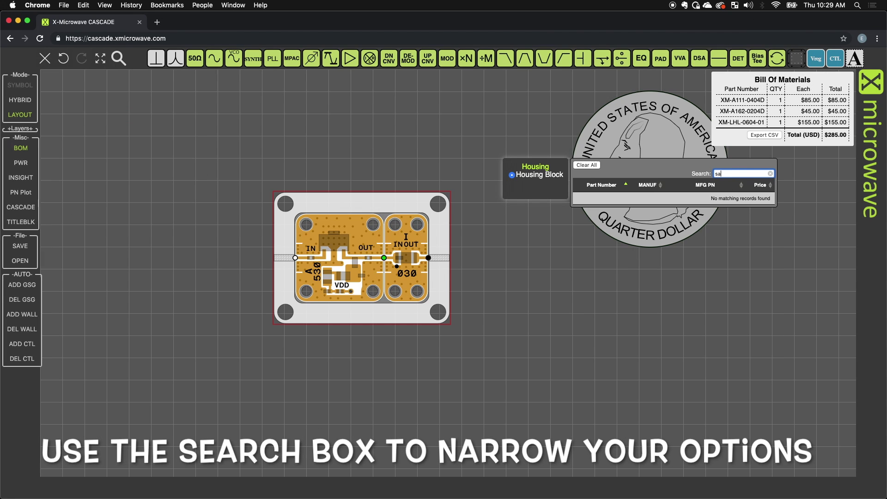
key(BackSpace)
text(ma)
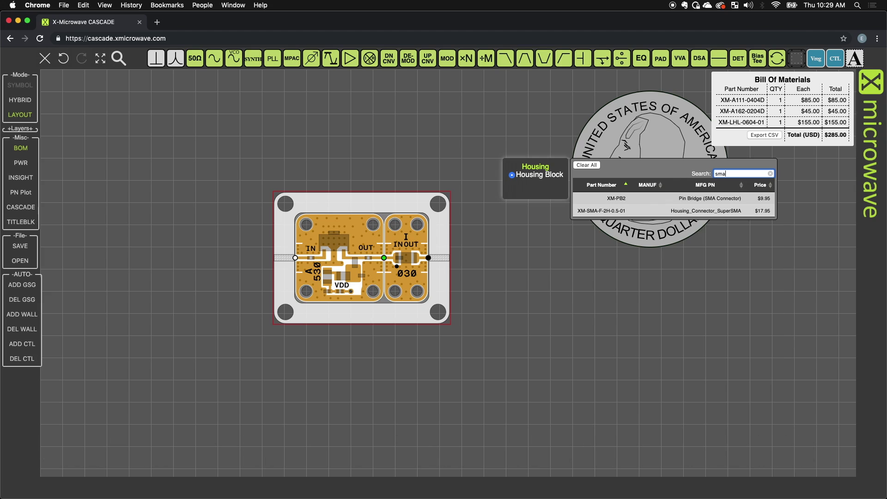
click(631, 211)
drag(574, 218, 480, 264)
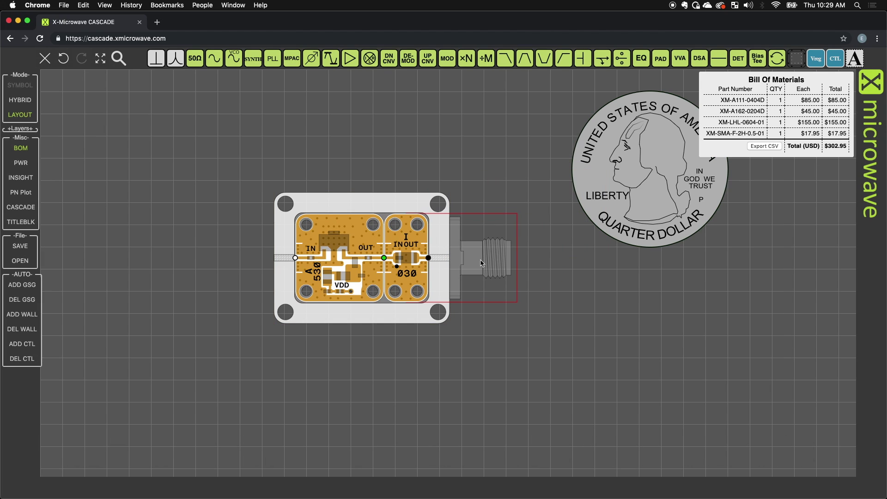
Step: Duplicate the SMA connector and snap it, rotated to face left, onto the input edge
key(super+v)
drag(546, 307, 234, 309)
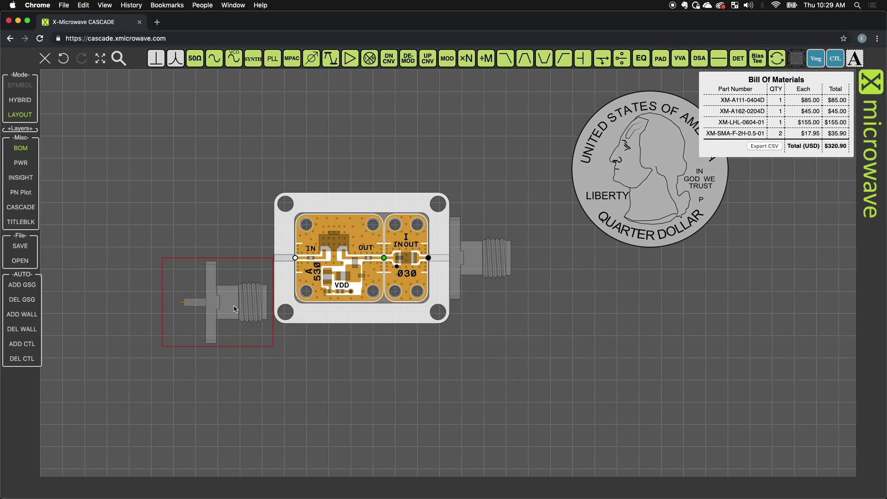
key(r)
key(r)
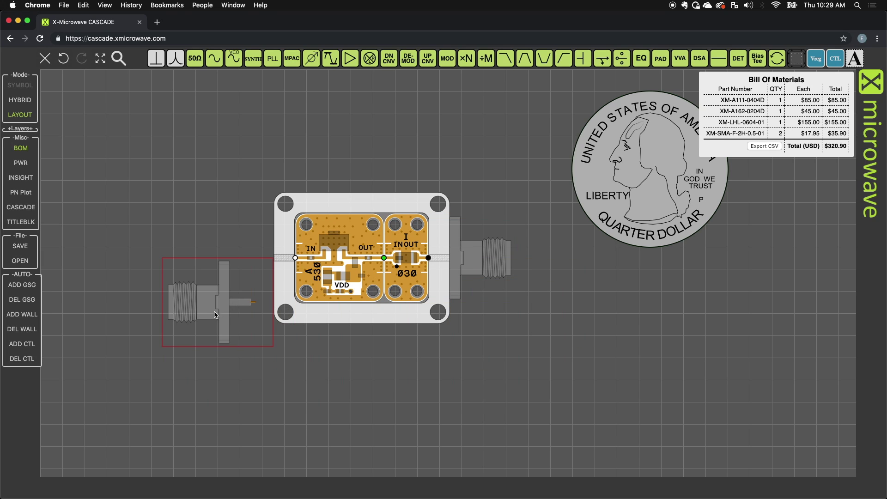
drag(235, 308, 256, 268)
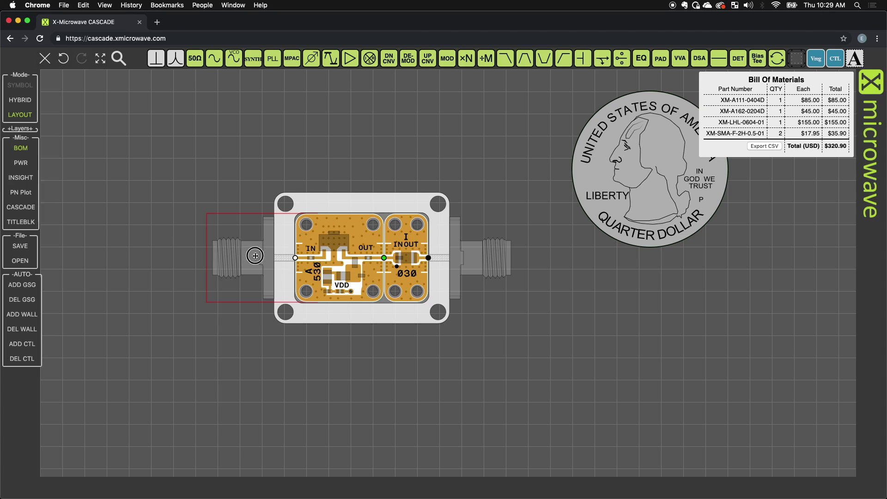
key(r)
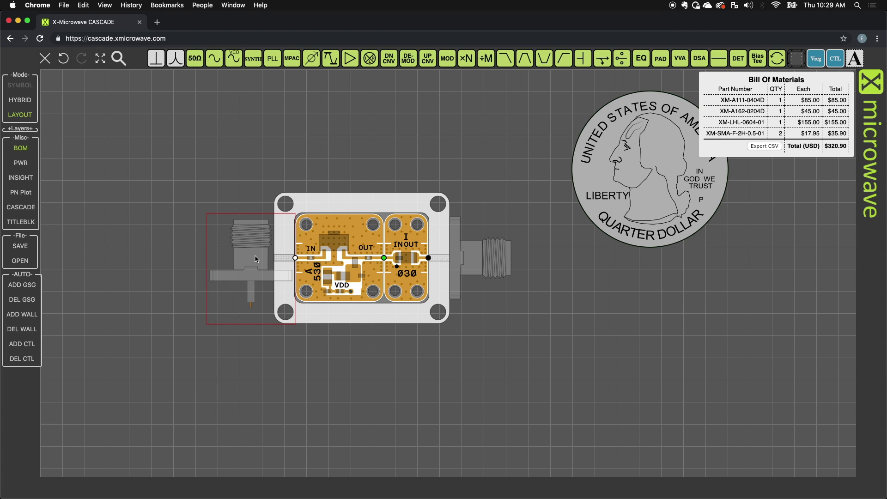
key(r)
key(r)
key(r)
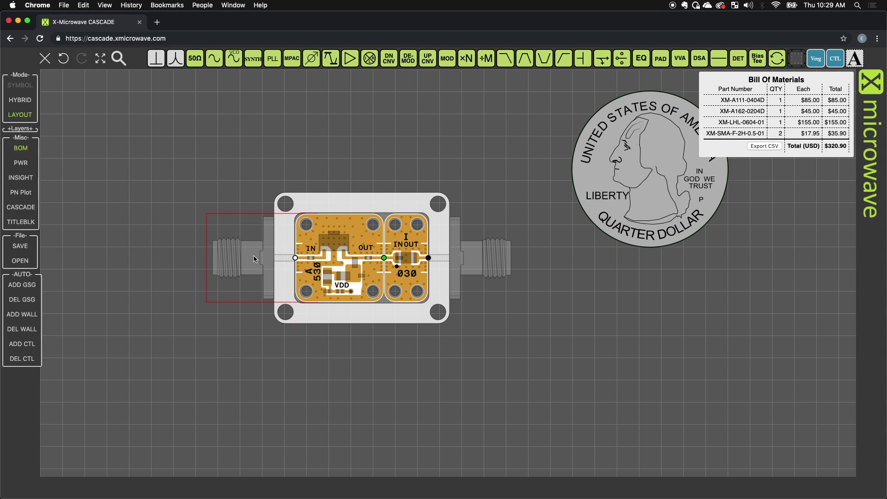
Step: Add the XM-A2K1-0404D control board with anchors and a GSG jumper, then shift the quarter left
mouse_move(341, 252)
mouse_down()
mouse_move(342, 275)
mouse_move(342, 246)
mouse_up()
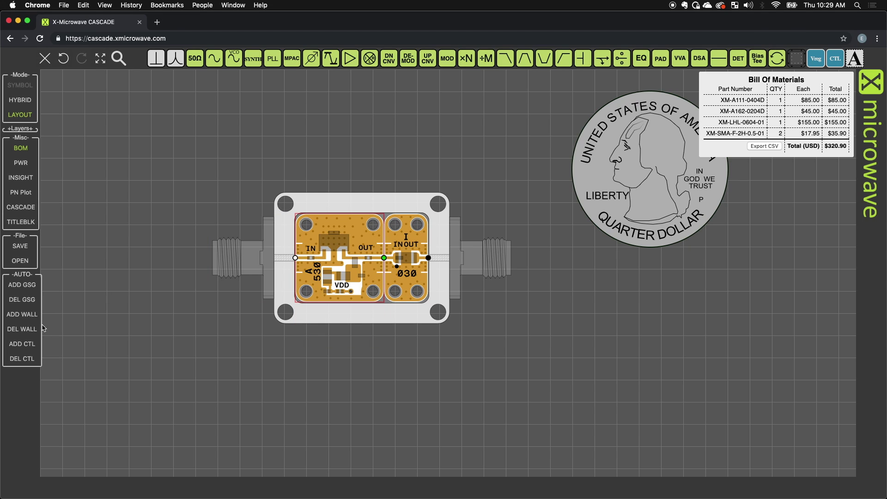
click(24, 346)
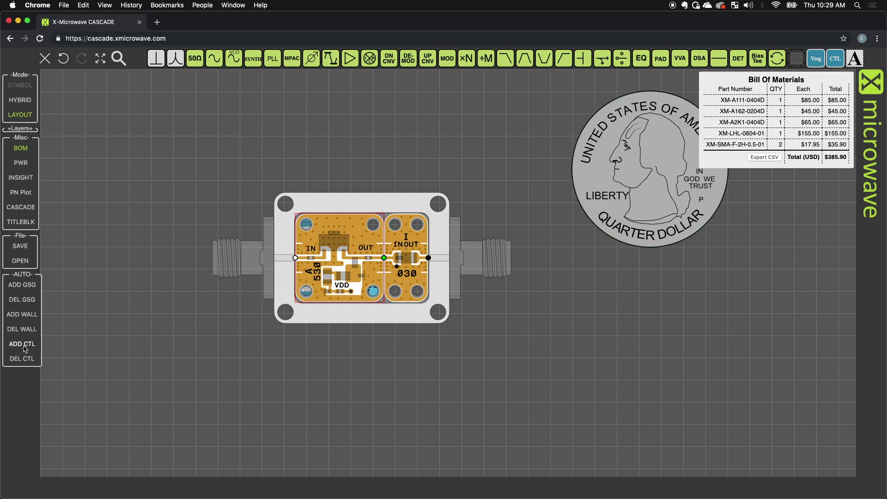
click(22, 286)
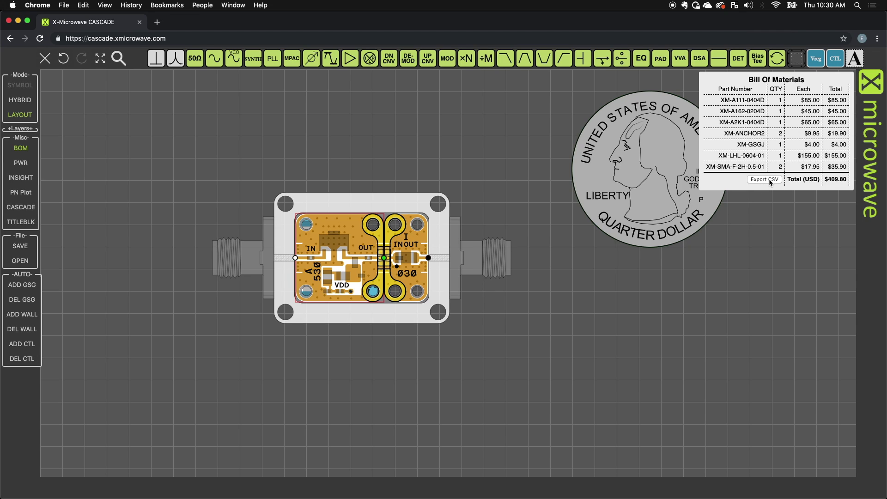
drag(674, 202, 598, 194)
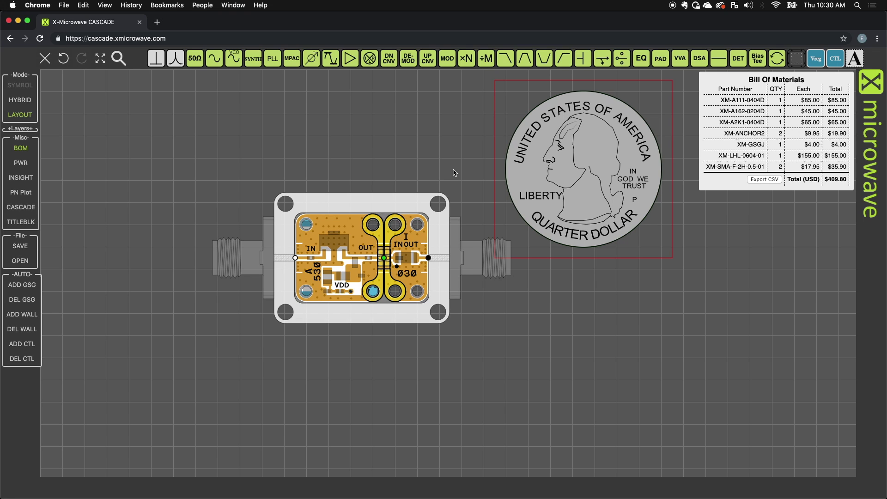
click(21, 129)
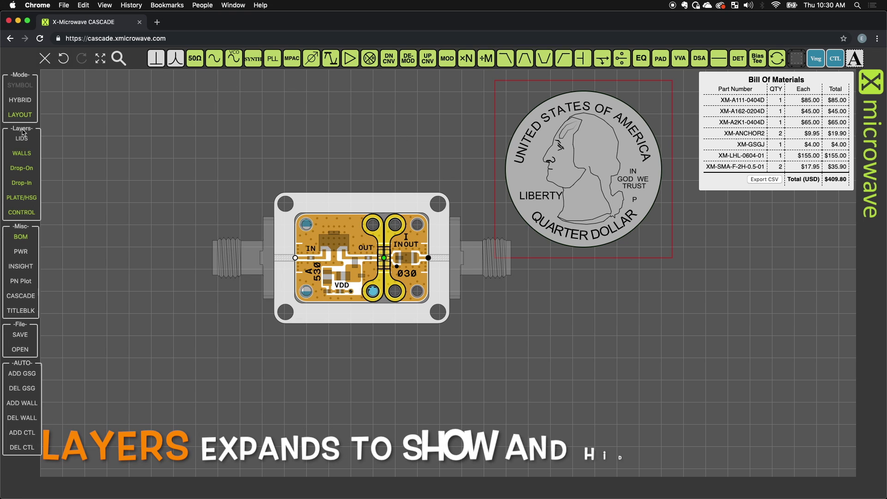
Step: Hide the Drop-In, PLATE/HSG and Drop-On layers, then turn PLATE/HSG back on
click(19, 184)
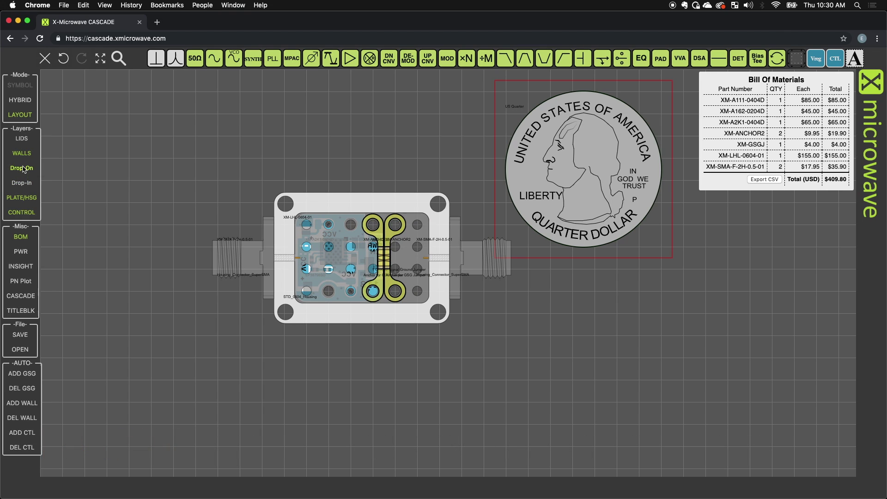
click(23, 201)
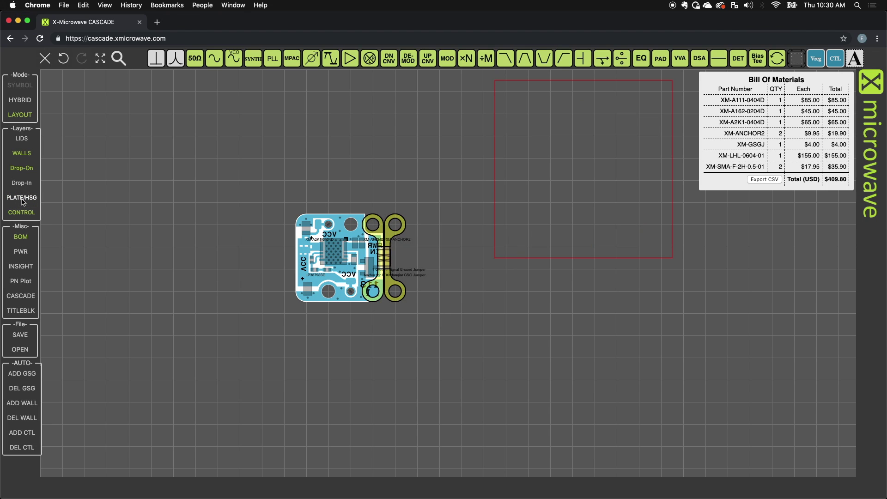
click(22, 168)
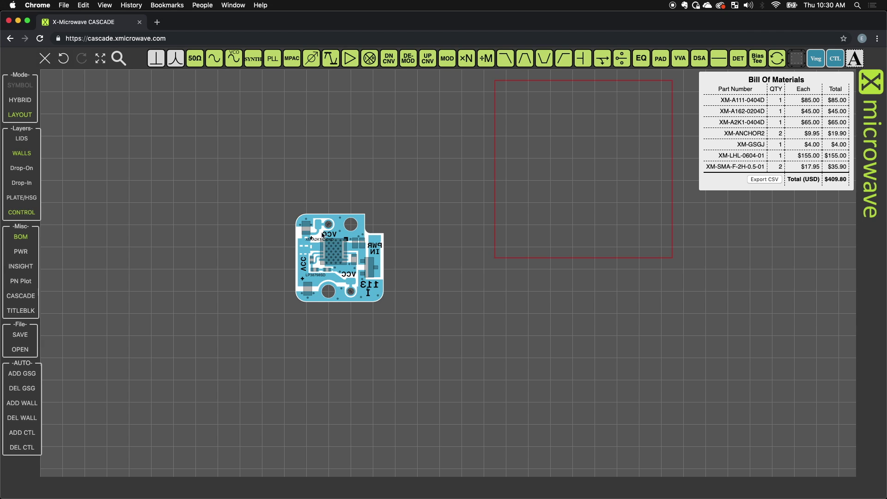
click(22, 197)
Step: Turn the Drop-In and Drop-On layers back on and select the quarter coin
click(21, 182)
click(26, 168)
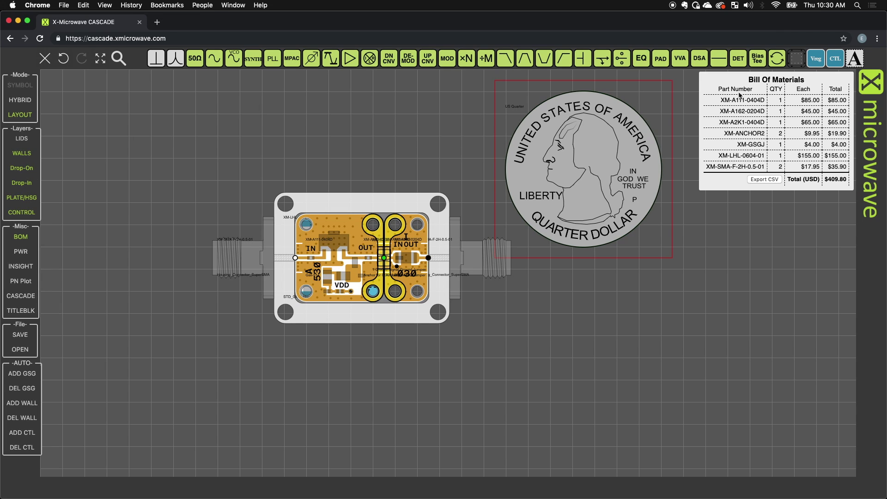
click(579, 150)
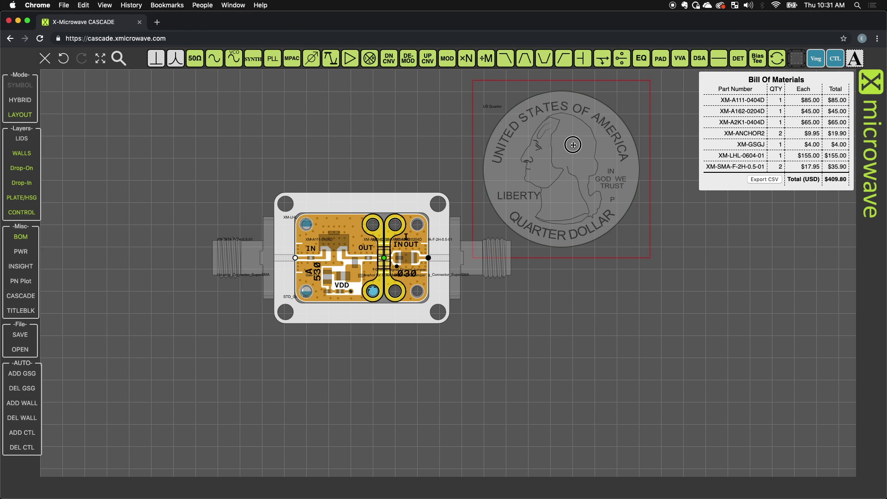